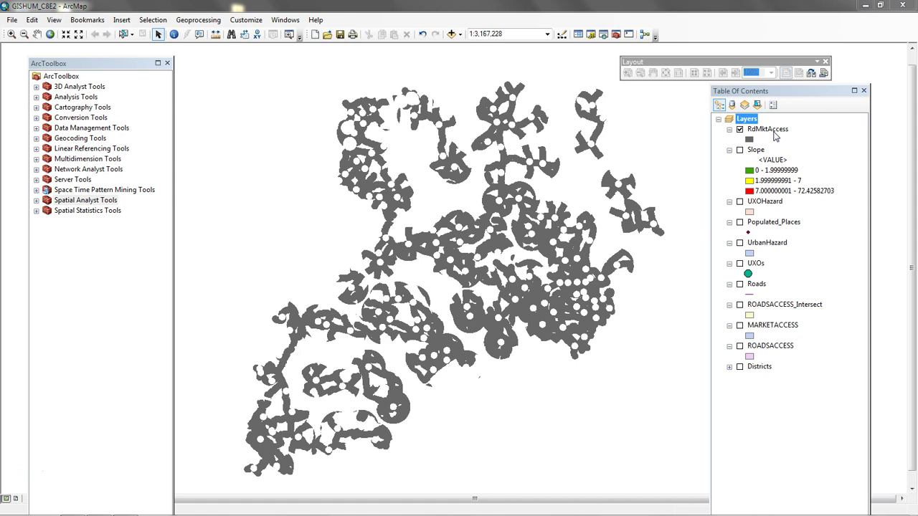
- Export the RdMktAccess features to Default.gdb as RMA, overwriting the existing feature class
right_click(778, 135)
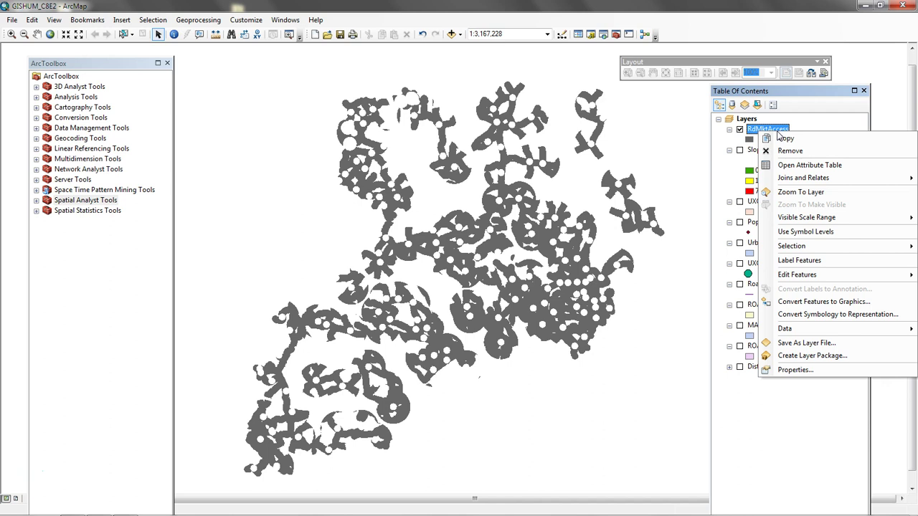
mouse_move(818, 329)
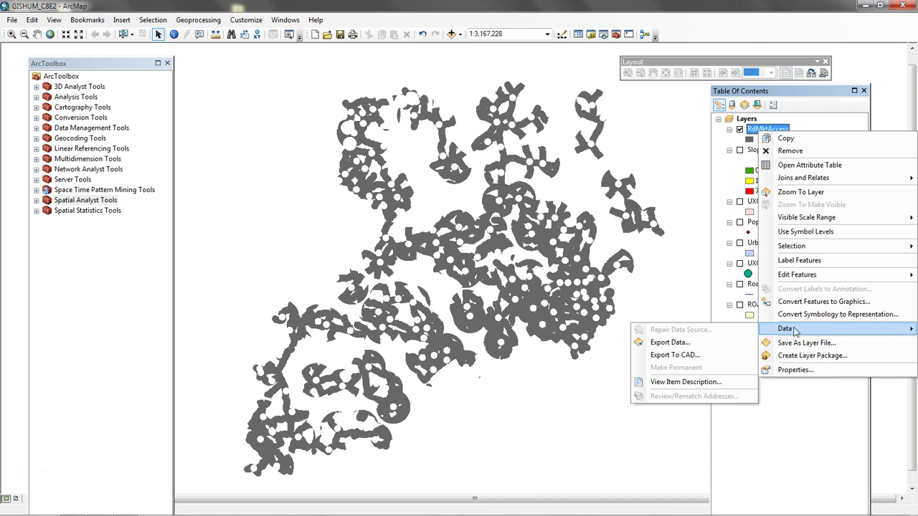
click(682, 344)
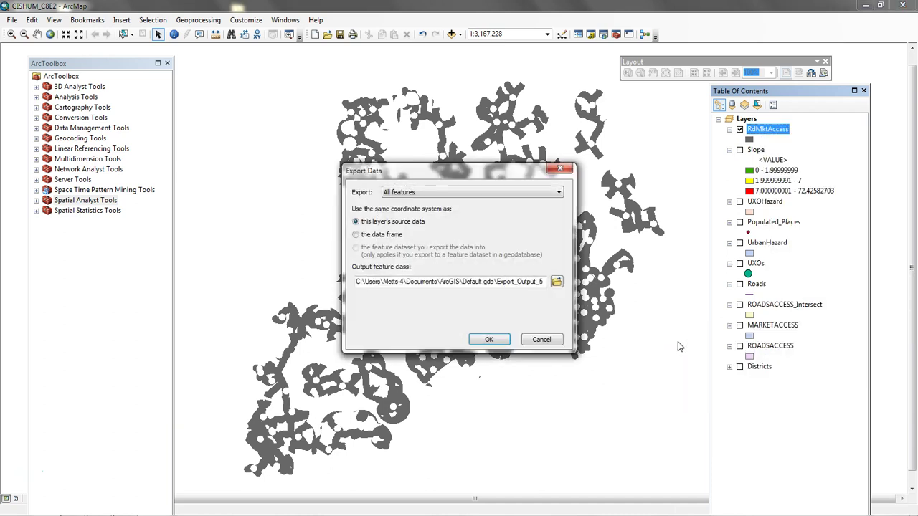
click(558, 283)
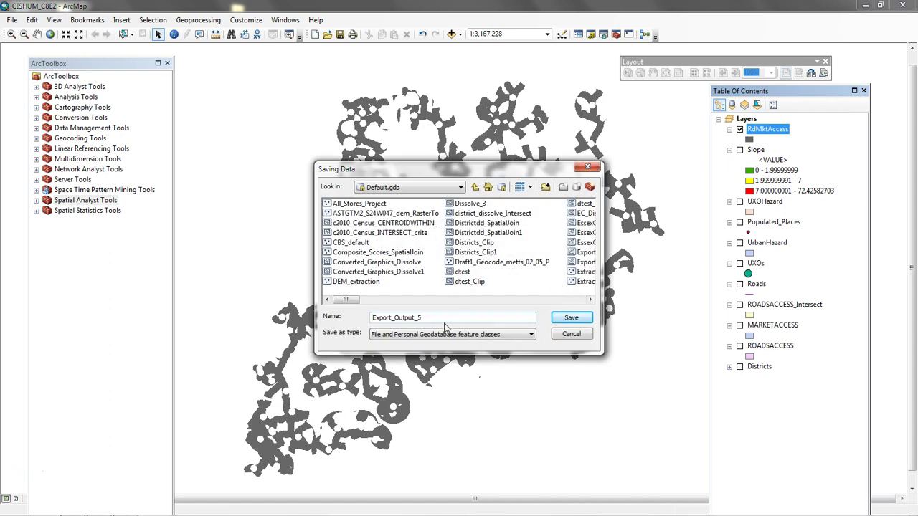
drag(519, 170, 483, 213)
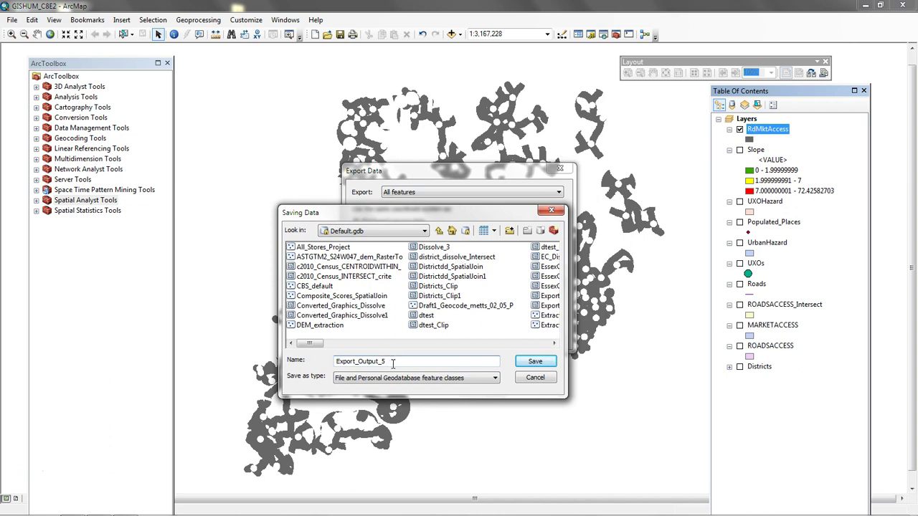
drag(394, 363, 329, 344)
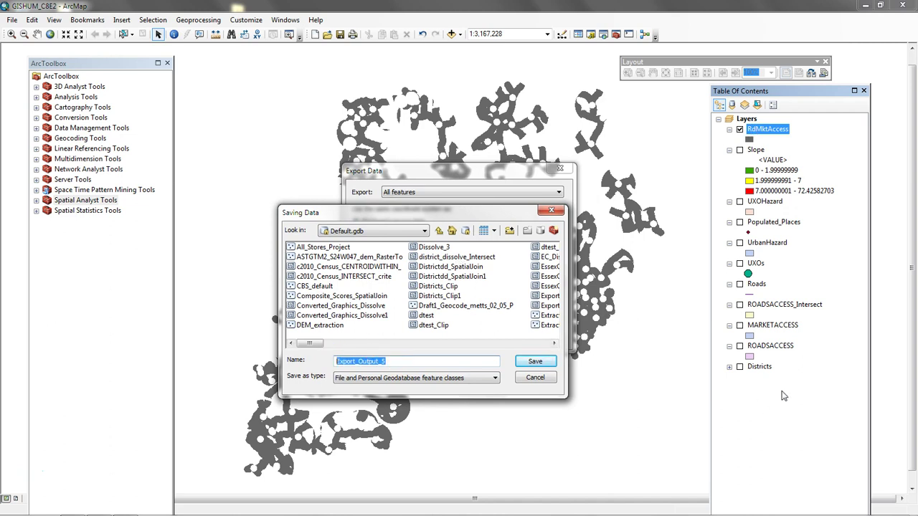
text(RMA)
click(551, 366)
click(493, 302)
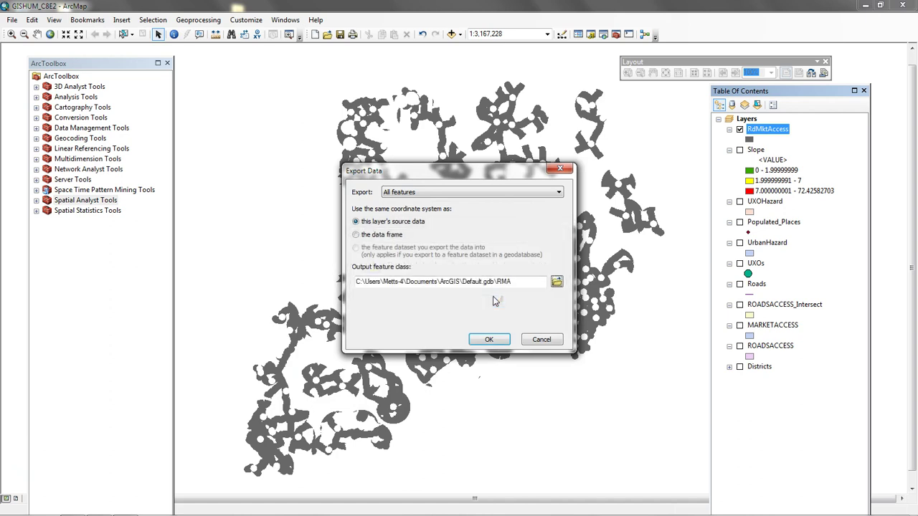
click(490, 340)
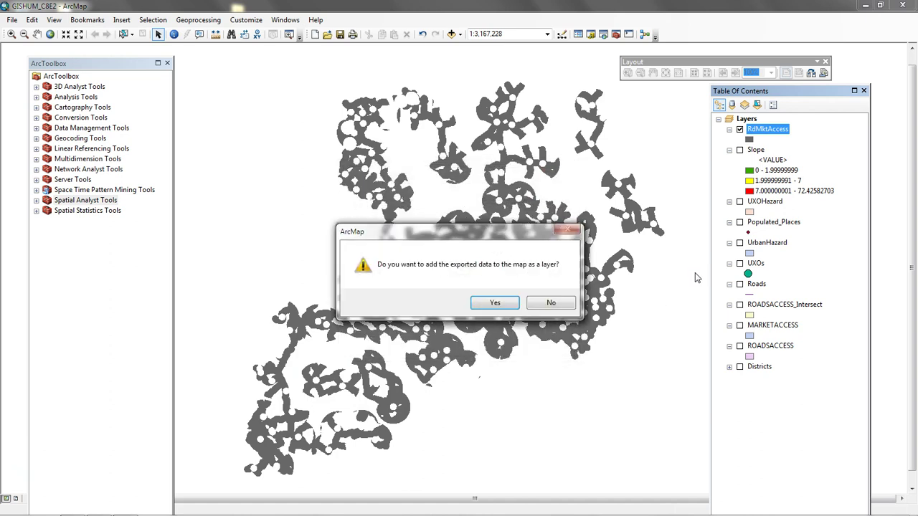
- Add RMA to the map, switch off RdMktAccess and turn on the Slope raster
click(495, 303)
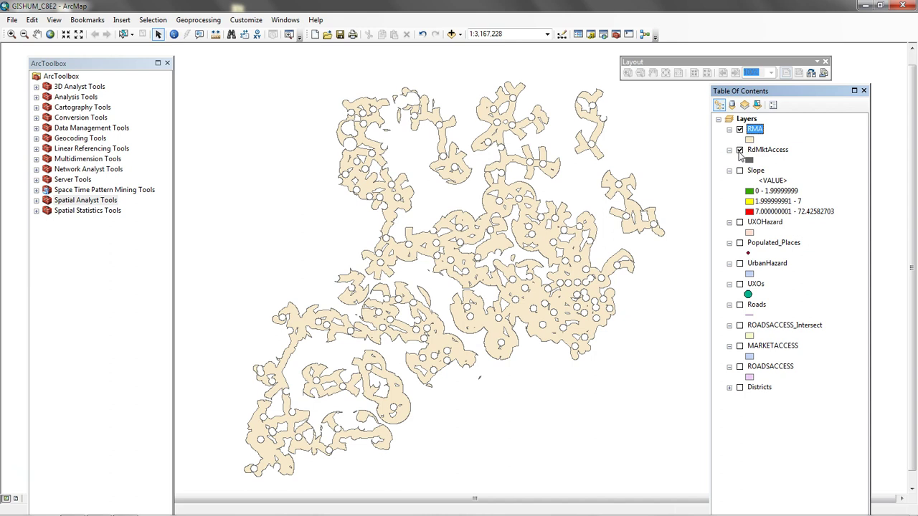
click(740, 150)
click(740, 172)
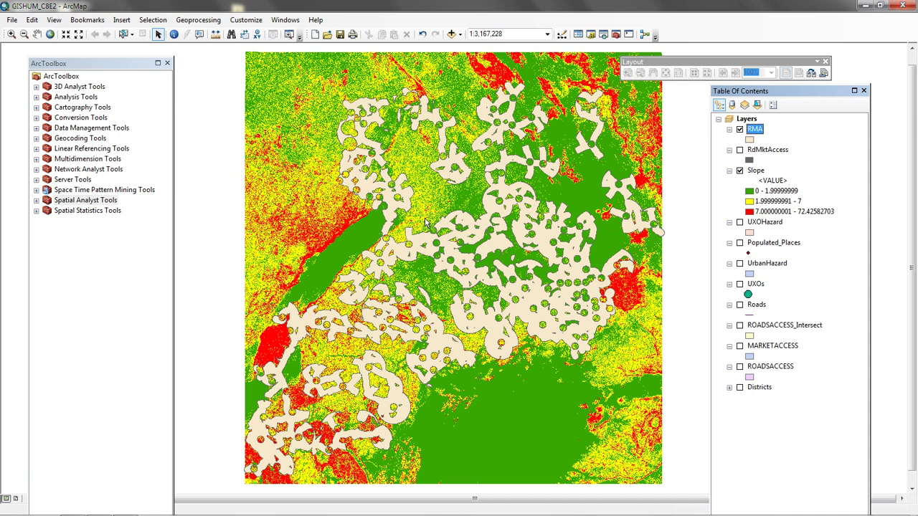
- Open Feature to Raster with RMA as input features and OBJECTID as the field
click(36, 118)
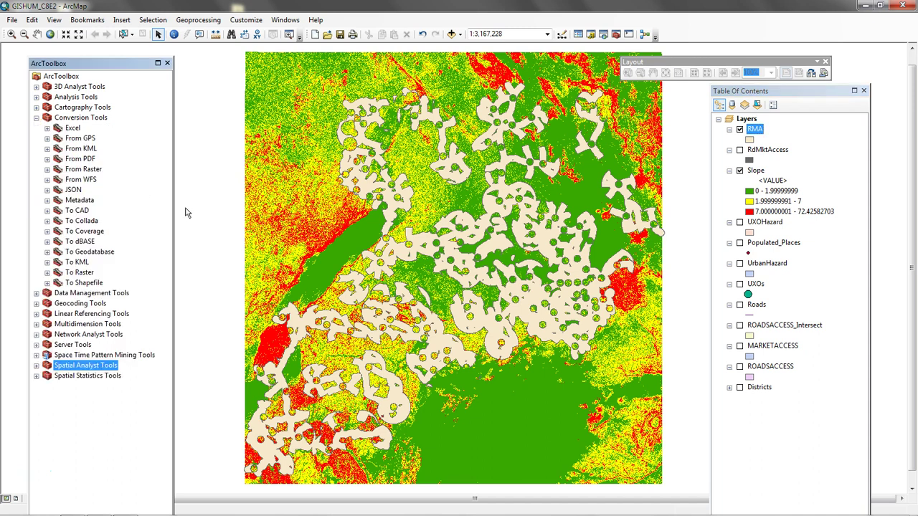
click(47, 272)
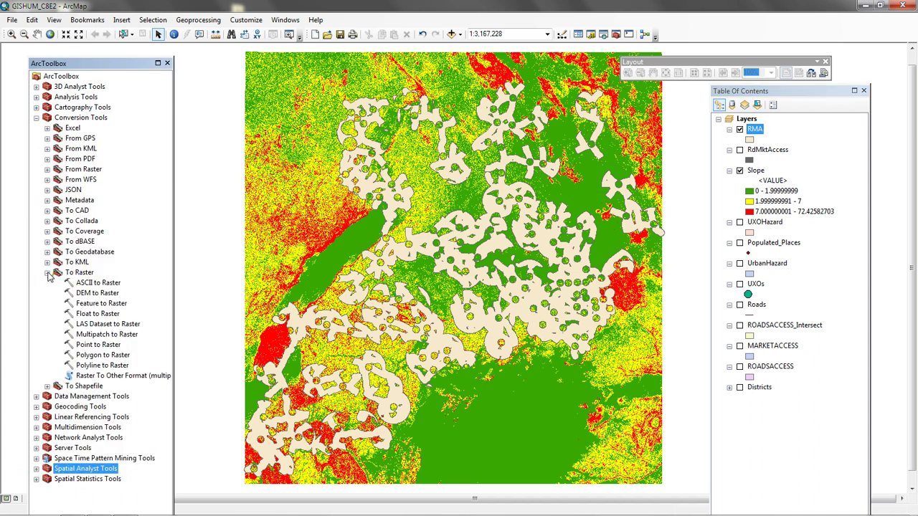
double_click(107, 304)
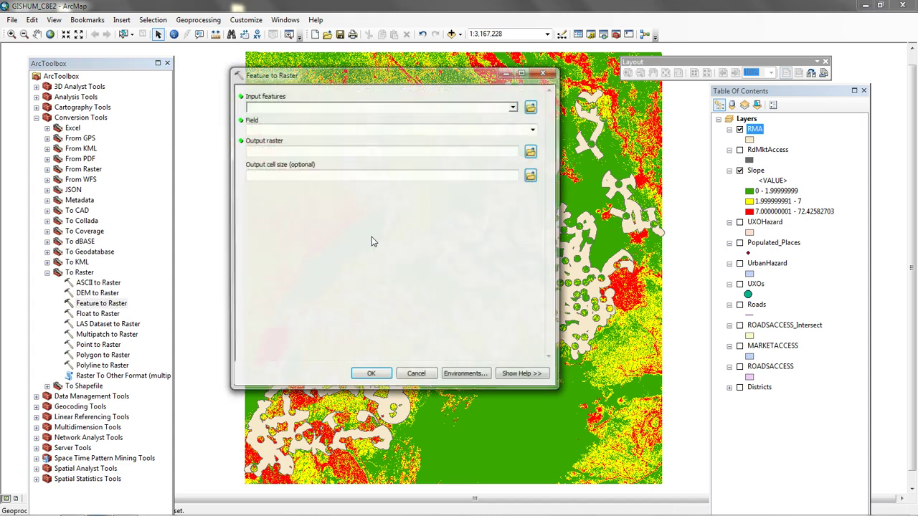
click(515, 107)
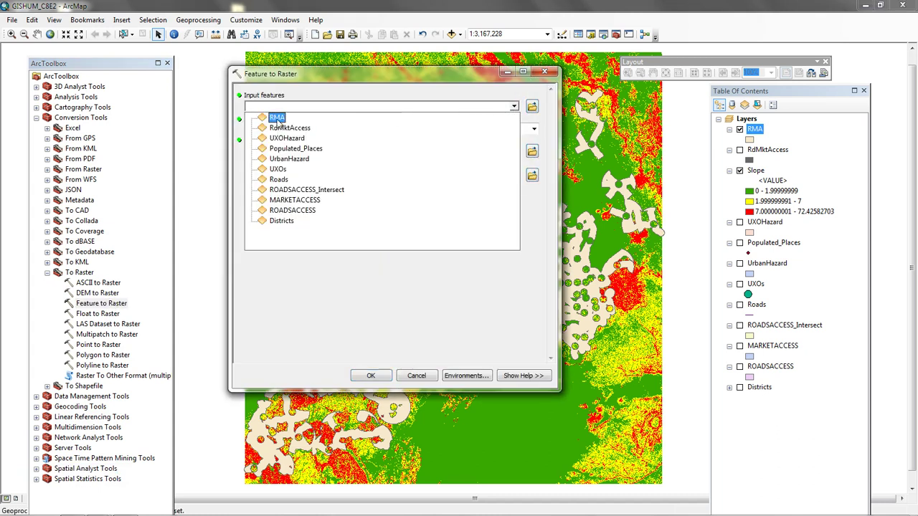
click(278, 119)
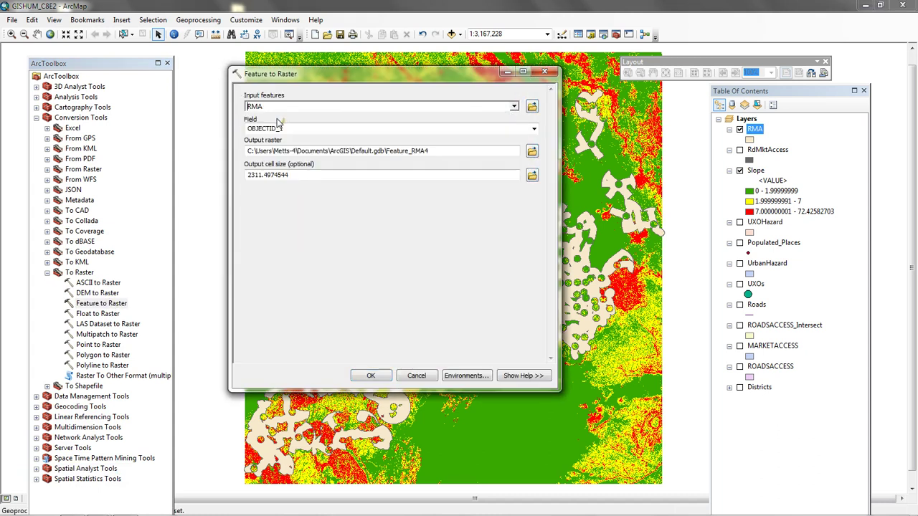
click(534, 128)
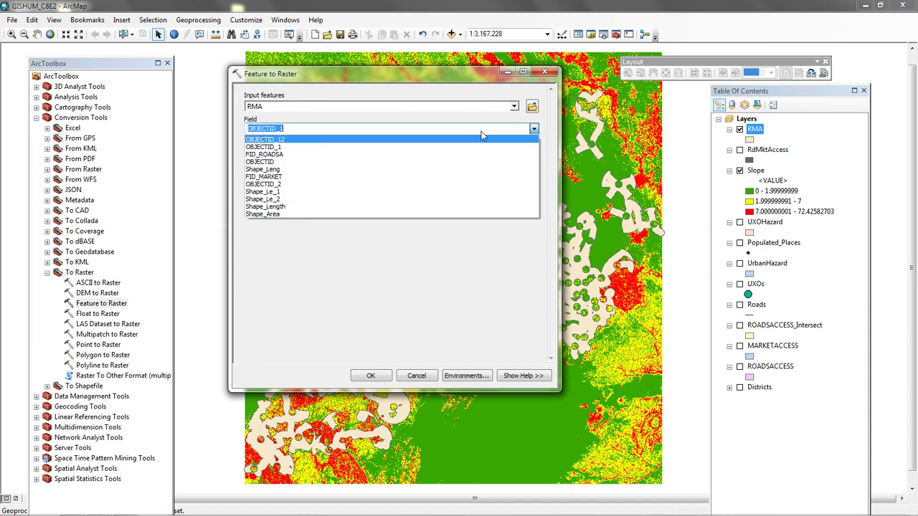
click(278, 162)
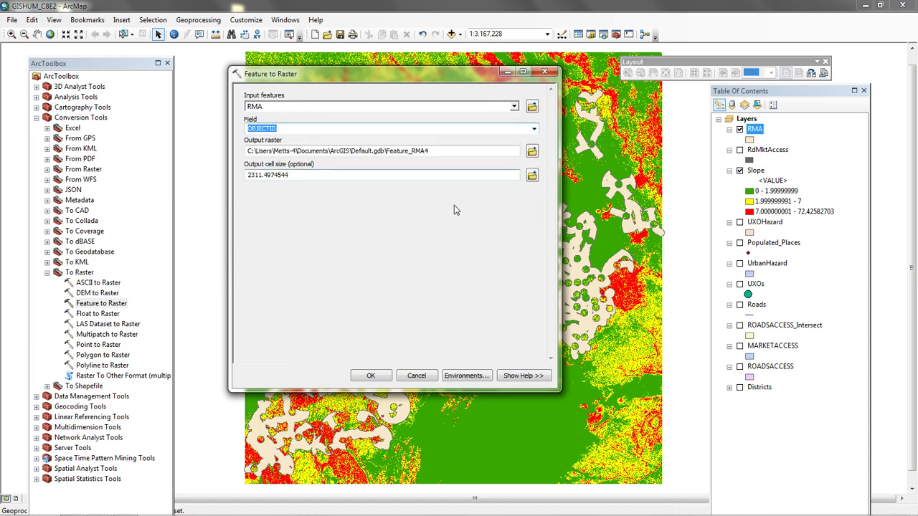
- Name the output raster AR with cell size 90, run it, and close the report
click(433, 154)
key(BackSpace)
key(BackSpace)
key(BackSpace)
key(BackSpace)
key(BackSpace)
key(BackSpace)
key(BackSpace)
key(BackSpace)
key(BackSpace)
key(BackSpace)
key(BackSpace)
key(BackSpace)
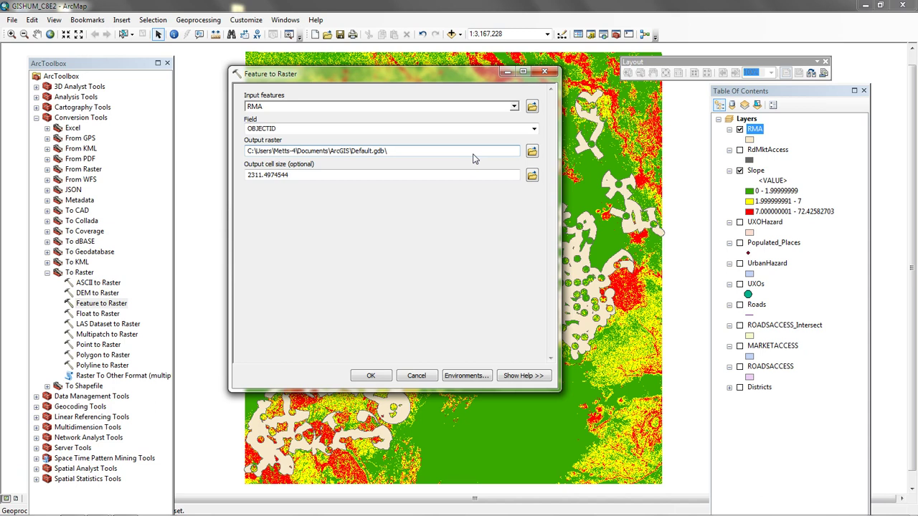
text(AR)
drag(291, 175, 241, 165)
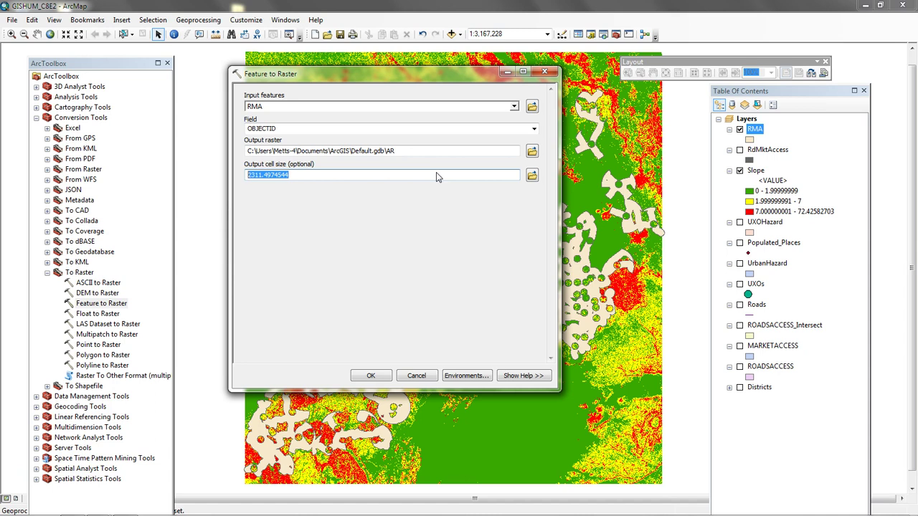
text(90)
click(373, 376)
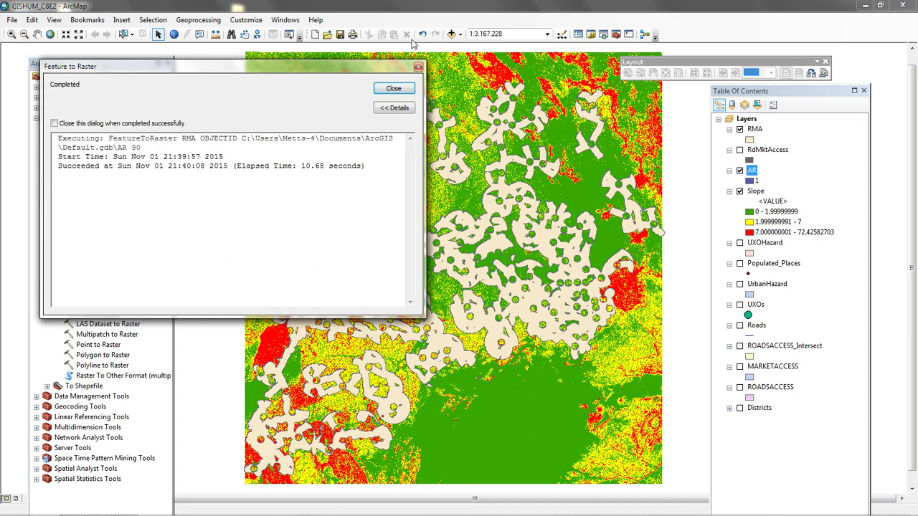
click(401, 88)
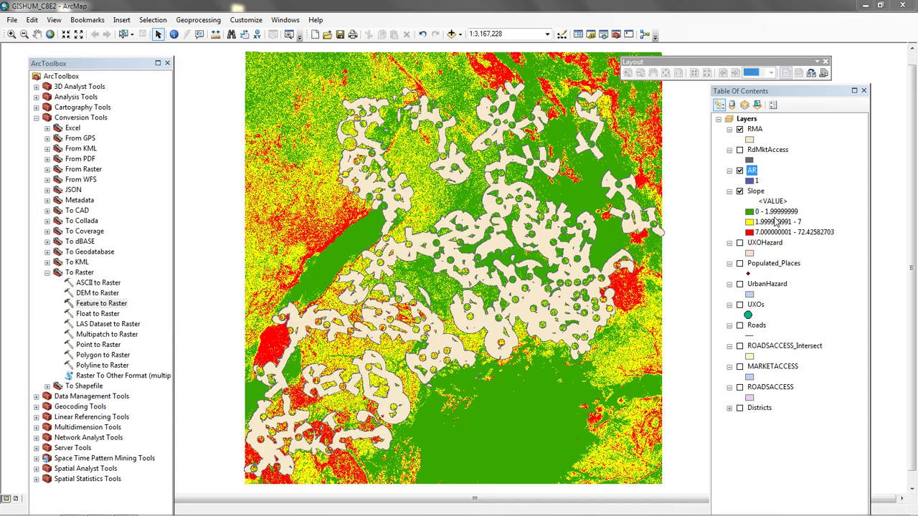
- Drag the AR layer above RMA to the top of the Table of Contents
click(753, 170)
drag(754, 170, 760, 130)
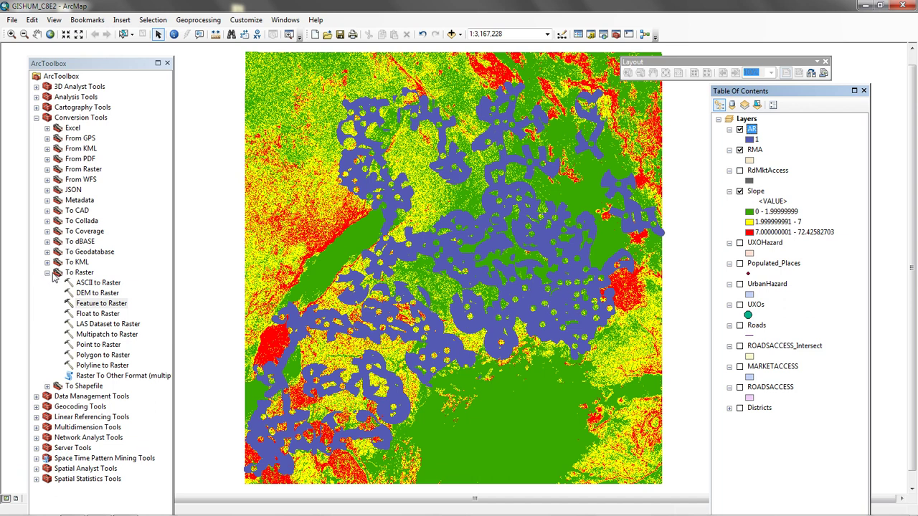
- Collapse Conversion Tools and launch Spatial Analyst Tools > Map Algebra > Raster Calculator
click(47, 273)
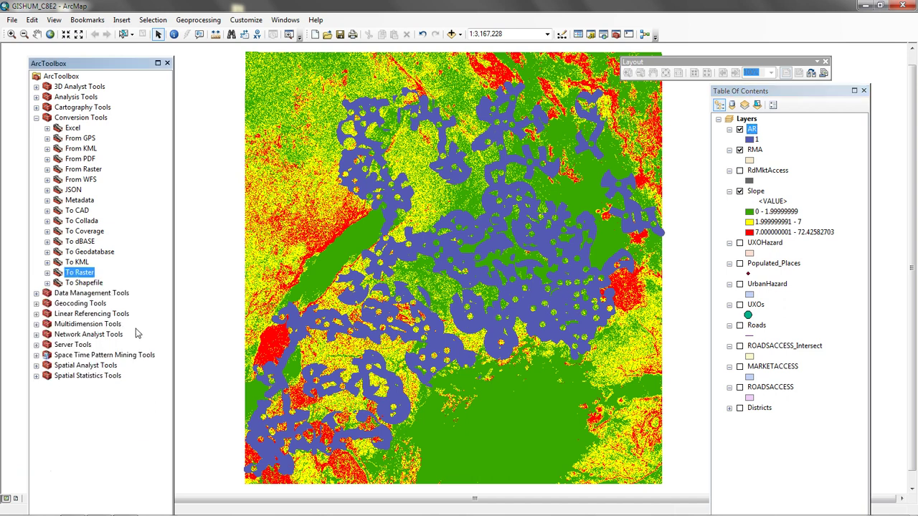
click(36, 118)
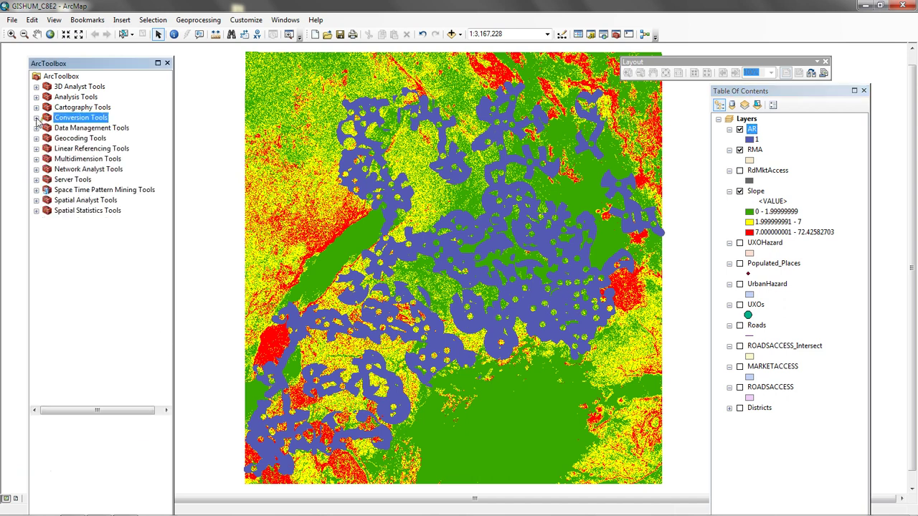
click(35, 201)
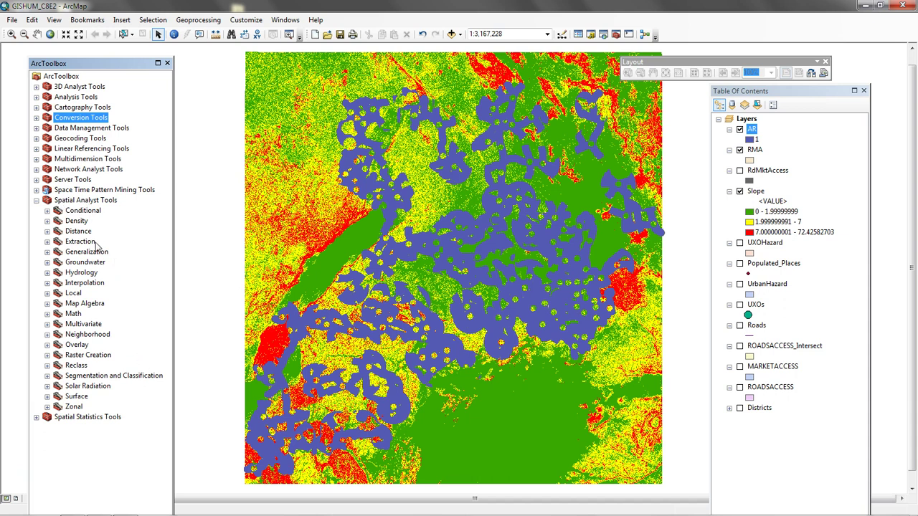
click(47, 304)
double_click(91, 314)
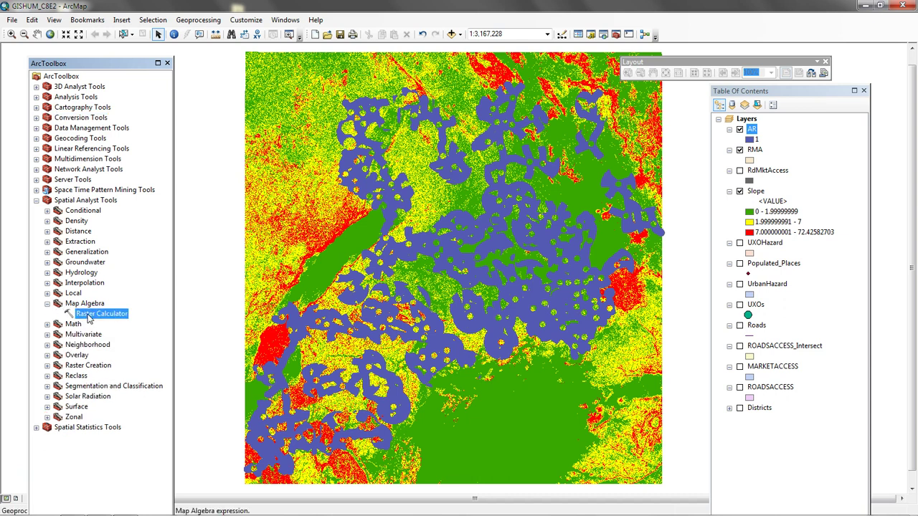
drag(389, 72, 294, 65)
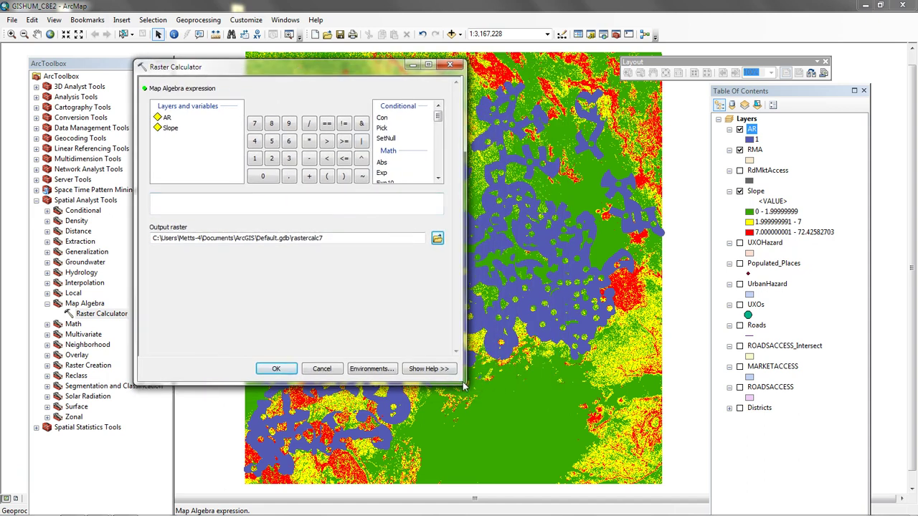
- Replace the default output raster name with ST in Default.gdb
drag(463, 384, 490, 393)
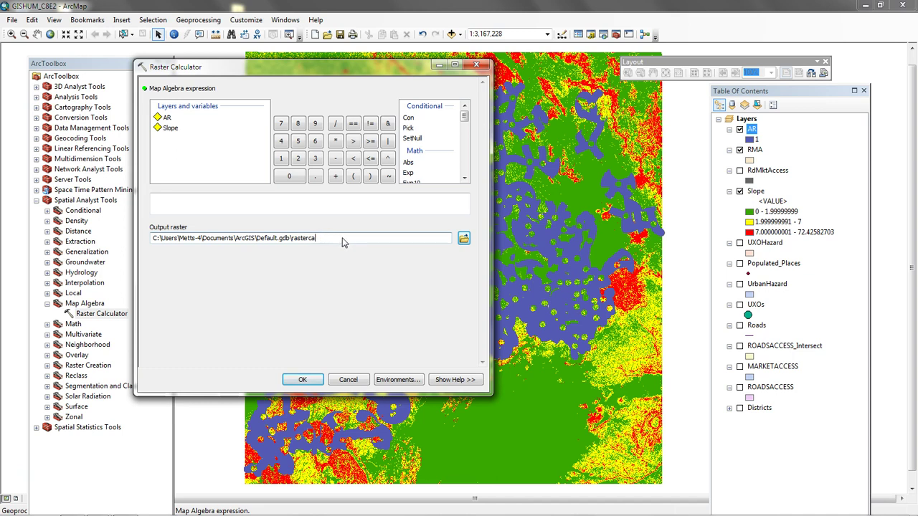
key(BackSpace)
key(BackSpace)
key(BackSpace)
key(BackSpace)
text(ST)
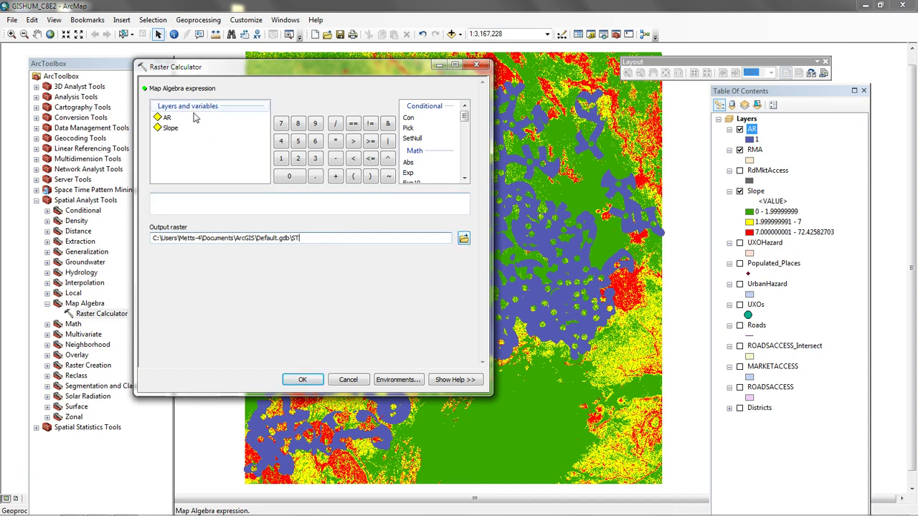
- Build the condition ("AR" == 1) in the expression box, removing a misplaced entry
drag(205, 70, 227, 69)
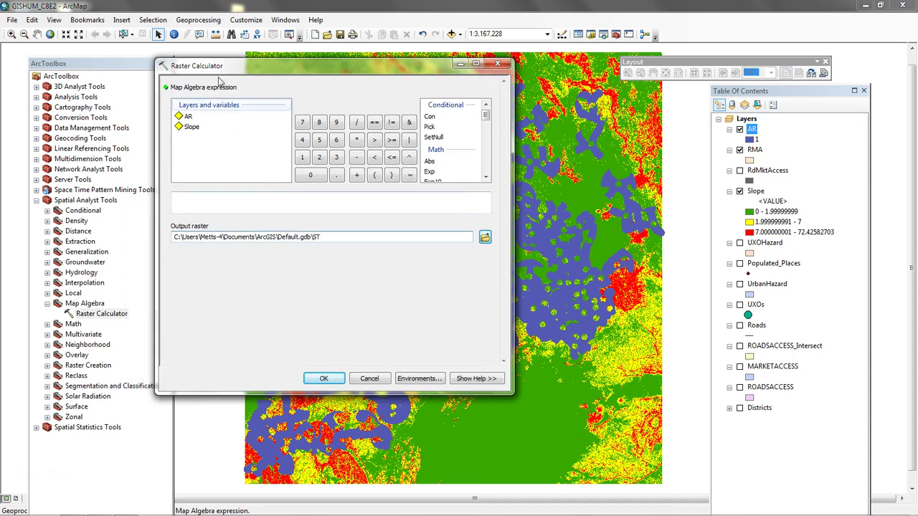
double_click(189, 118)
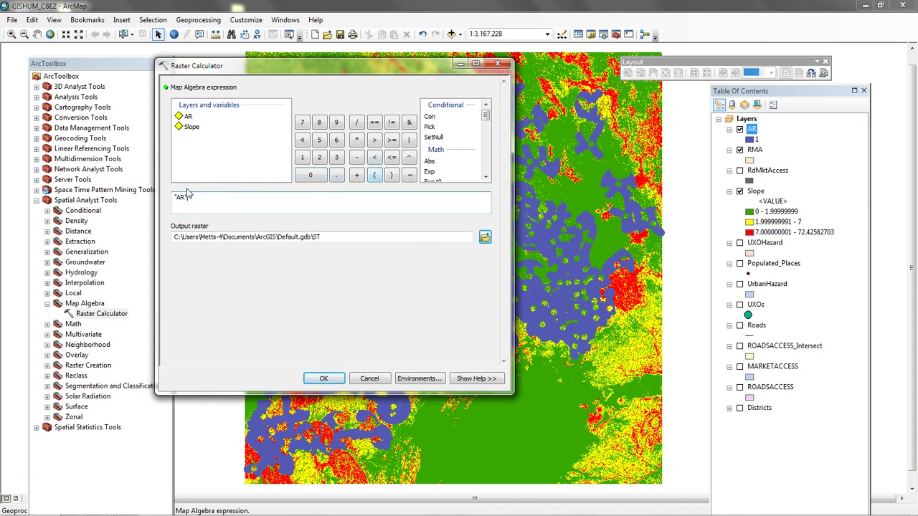
click(173, 198)
click(376, 177)
click(374, 123)
drag(210, 203, 180, 199)
key(BackSpace)
double_click(185, 116)
click(374, 123)
text(1)
click(391, 176)
- Append the lower slope condition ("Slope" >= 2) to the expression
click(358, 176)
click(376, 176)
click(191, 127)
double_click(191, 127)
click(392, 140)
click(319, 157)
click(391, 176)
- Replace the + operators with & so the conditions are joined by and
click(356, 178)
key(BackSpace)
click(409, 122)
key(BackSpace)
click(408, 123)
- Append the upper slope condition ("Slope" <= 7) to finish the expression
click(373, 176)
click(189, 129)
double_click(190, 127)
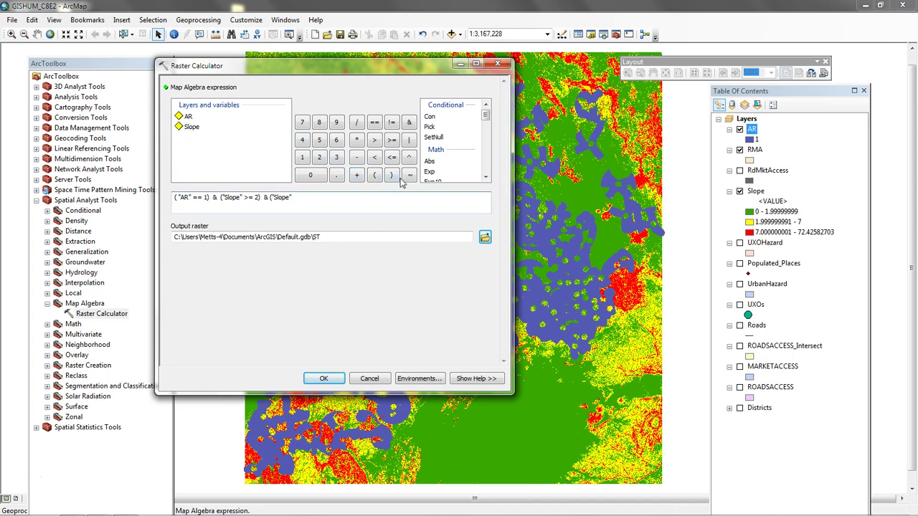
click(391, 158)
text(7)
click(391, 176)
- Run the calculation to create ST, shown as 0 and 1 classes over Slope
click(321, 379)
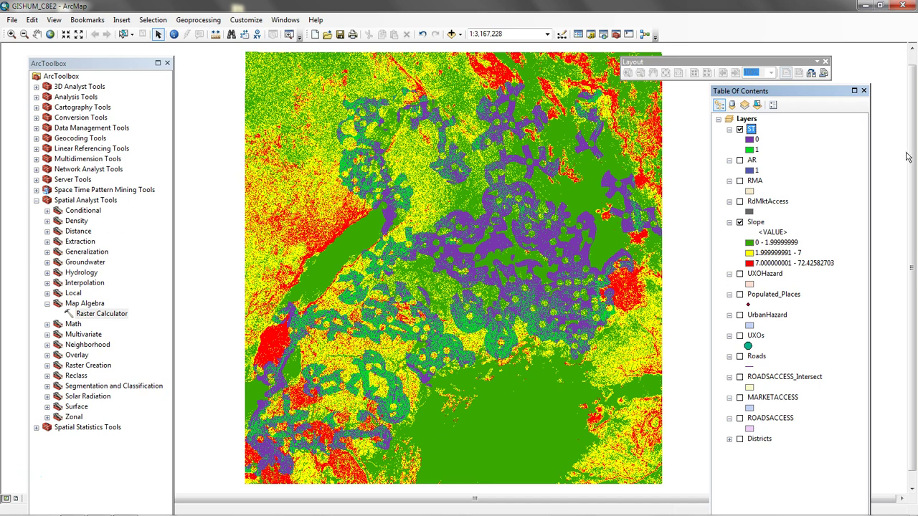
drag(818, 91, 824, 89)
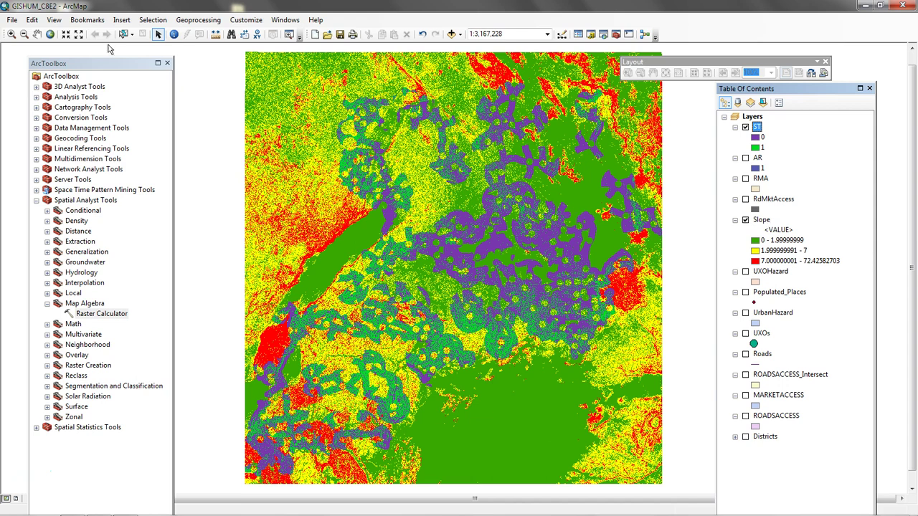
- Zoom in twice on the map centre to compare ST with the slope classes
click(12, 35)
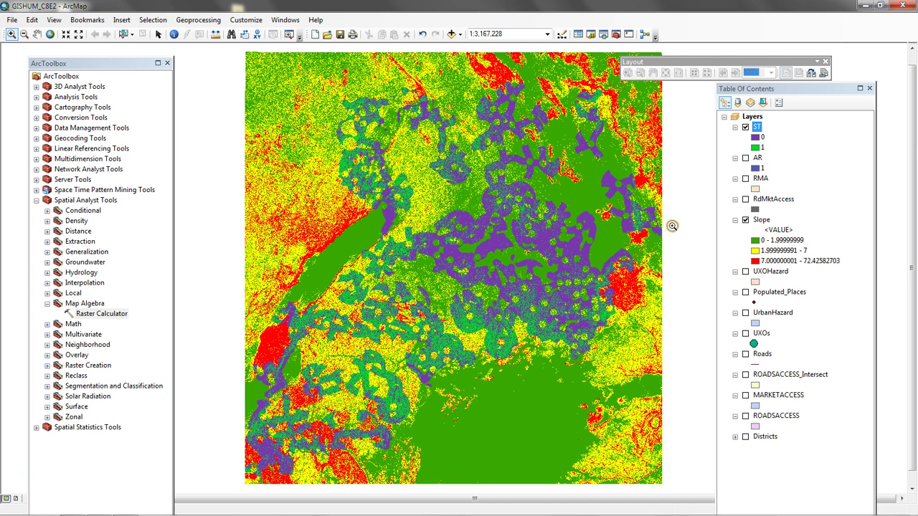
drag(597, 180, 681, 254)
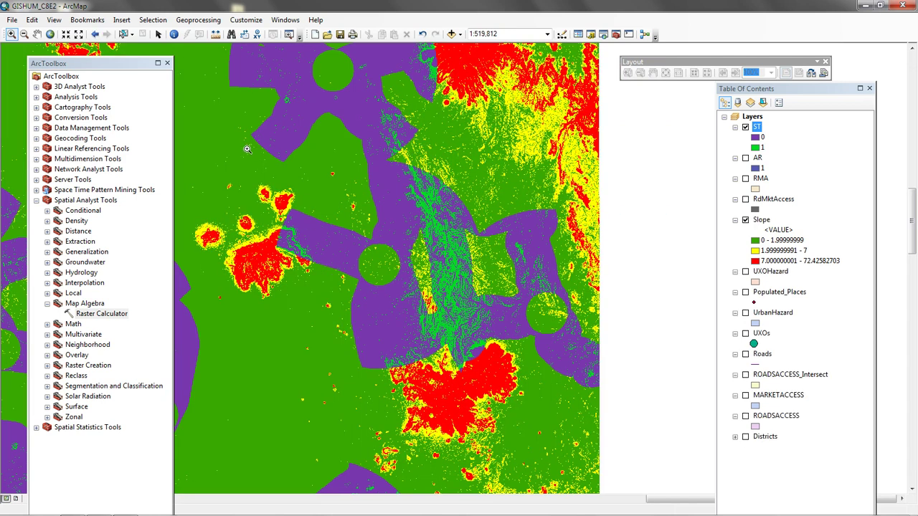
drag(244, 143, 641, 445)
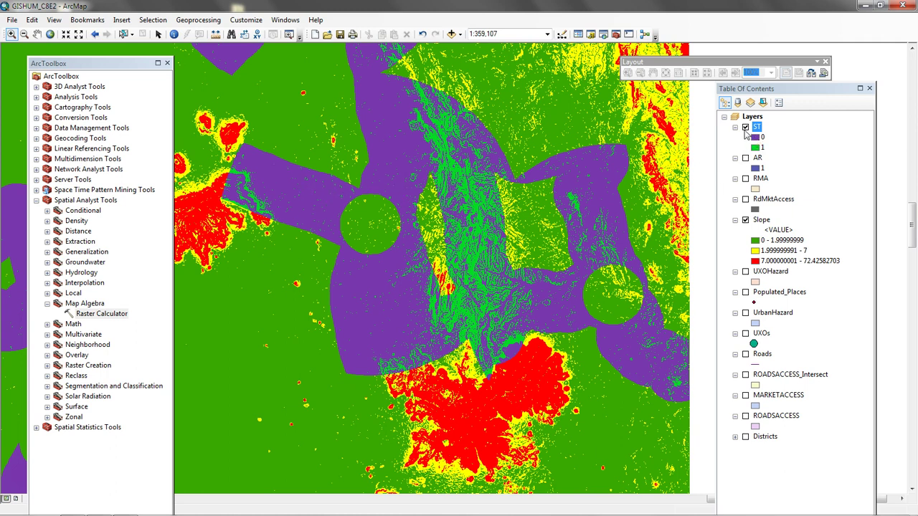
click(746, 127)
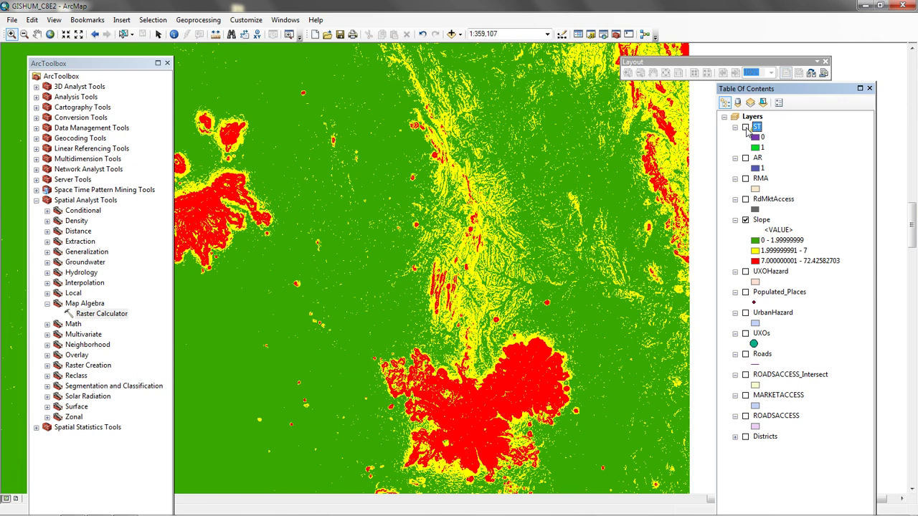
click(745, 127)
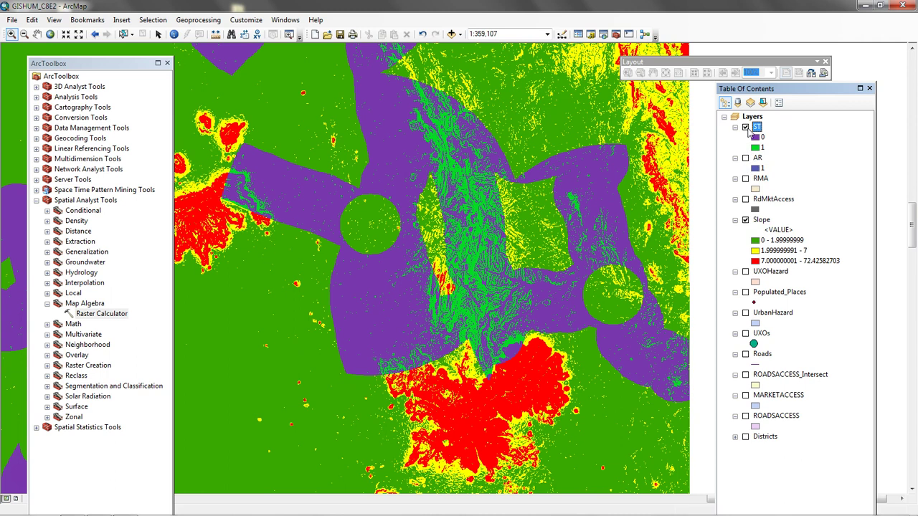
click(745, 127)
click(745, 127)
click(745, 127)
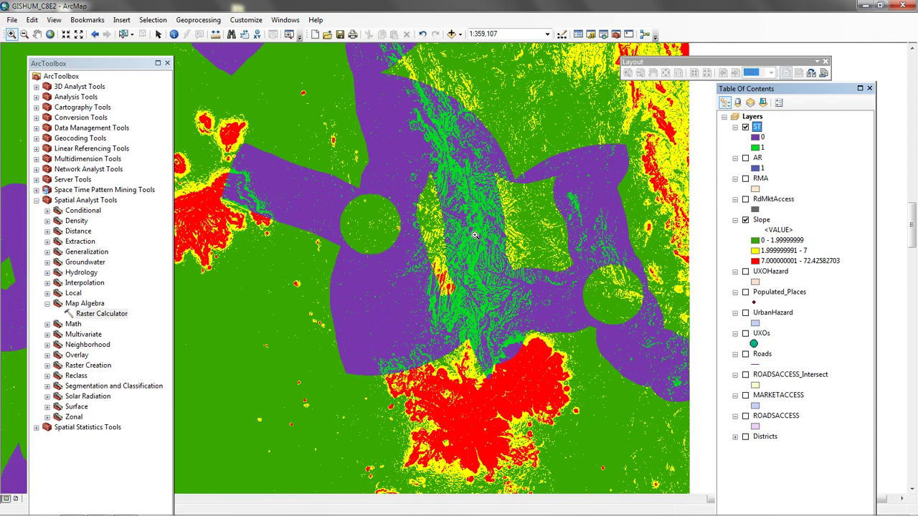